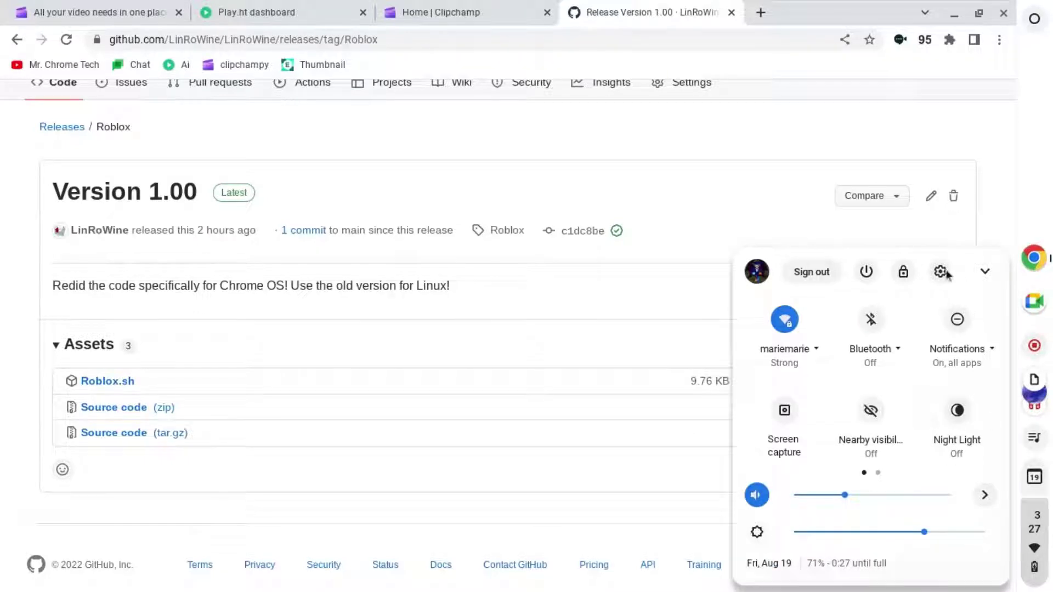
Check the Linux developer settings under Advanced in ChromeOS Settings.
{"action": "left_click", "coordinate": [942, 272]}
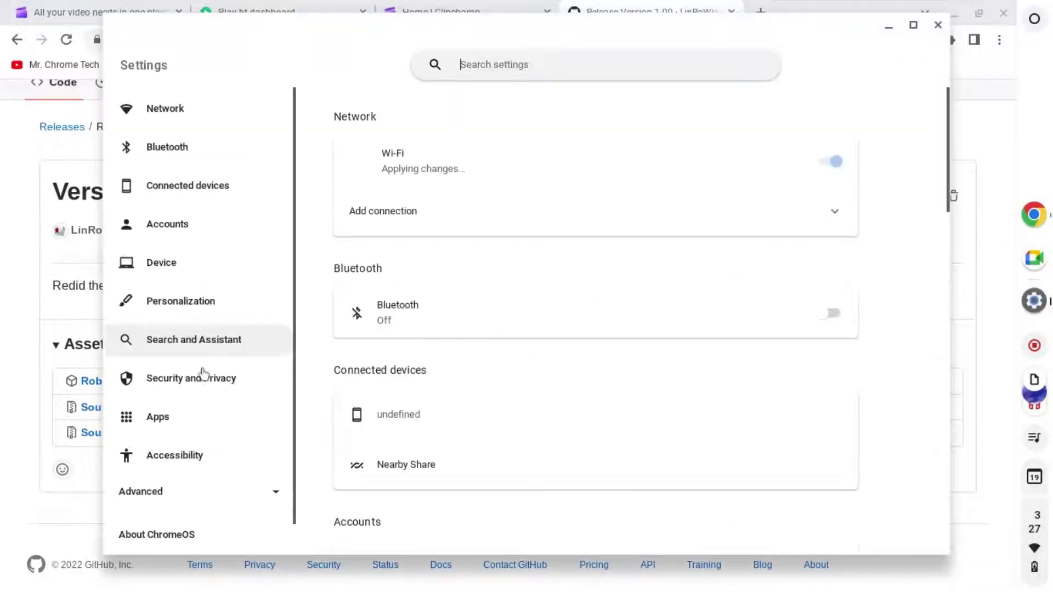
{"action": "left_click", "coordinate": [186, 492]}
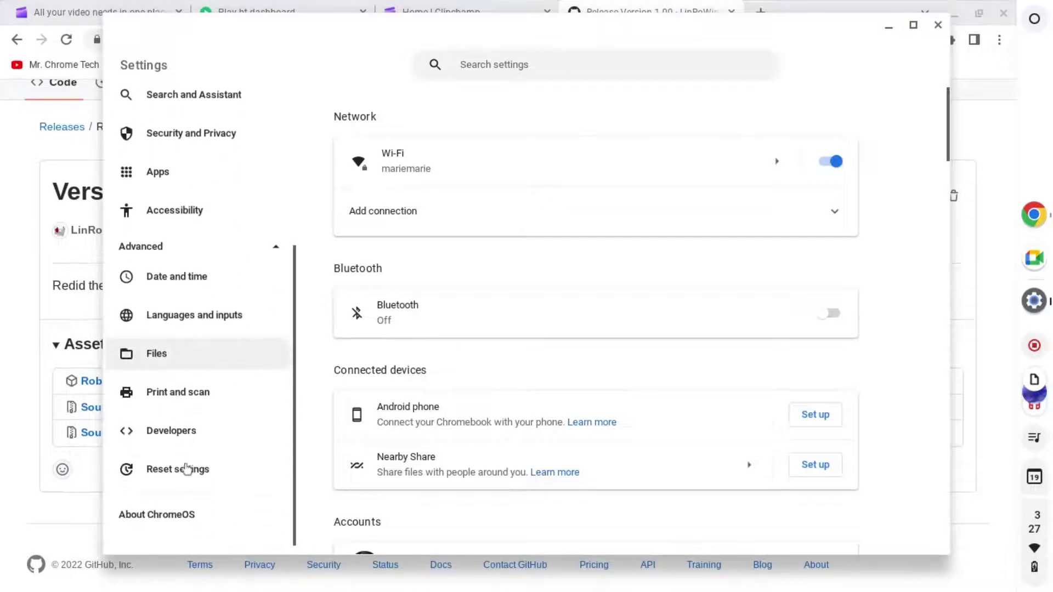
{"action": "scroll", "coordinate": [188, 466], "scroll_direction": "down", "scroll_amount": 1}
{"action": "left_click", "coordinate": [173, 423]}
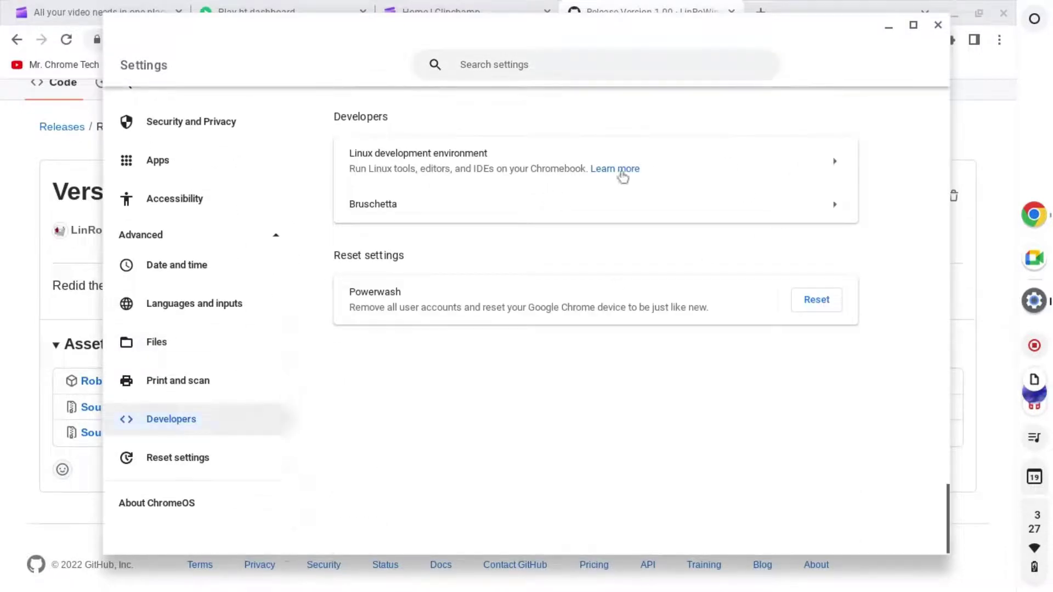
{"action": "left_click", "coordinate": [936, 25]}
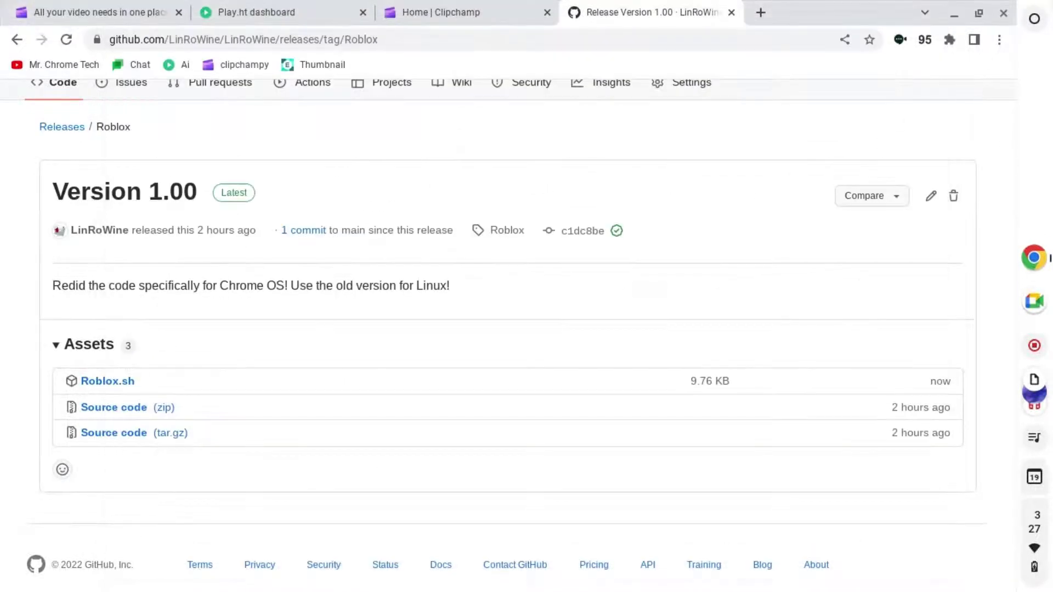
Download Roblox.sh from the Roblox Version 1.00 release assets and keep it despite the warning.
{"action": "left_click", "coordinate": [1036, 18]}
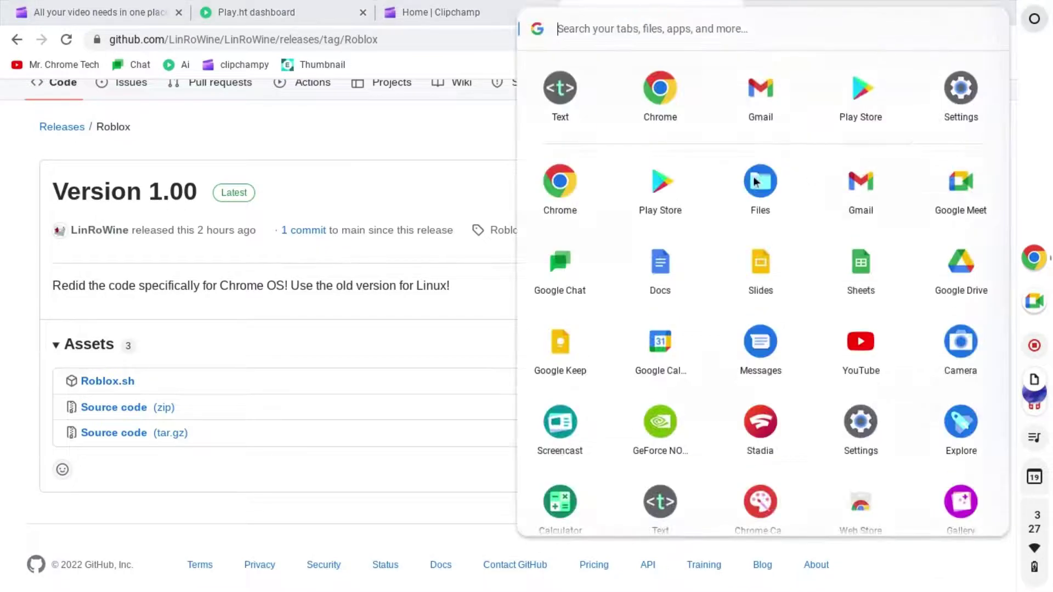
{"action": "left_click", "coordinate": [451, 171]}
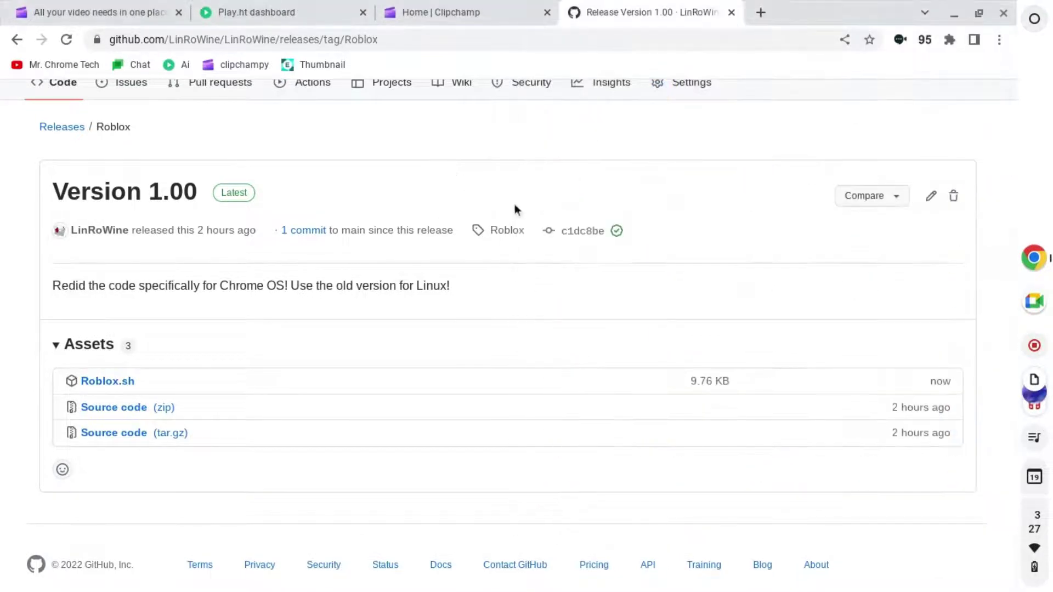
{"action": "scroll", "coordinate": [746, 288], "scroll_direction": "up", "scroll_amount": 3}
{"action": "scroll", "coordinate": [523, 261], "scroll_direction": "down", "scroll_amount": 3}
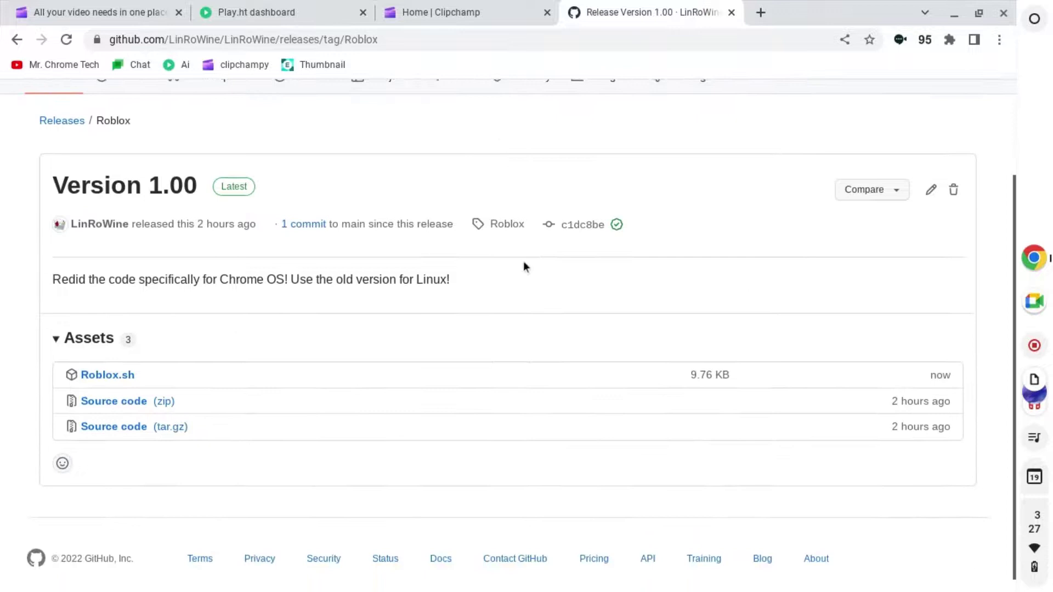
{"action": "left_click", "coordinate": [107, 374]}
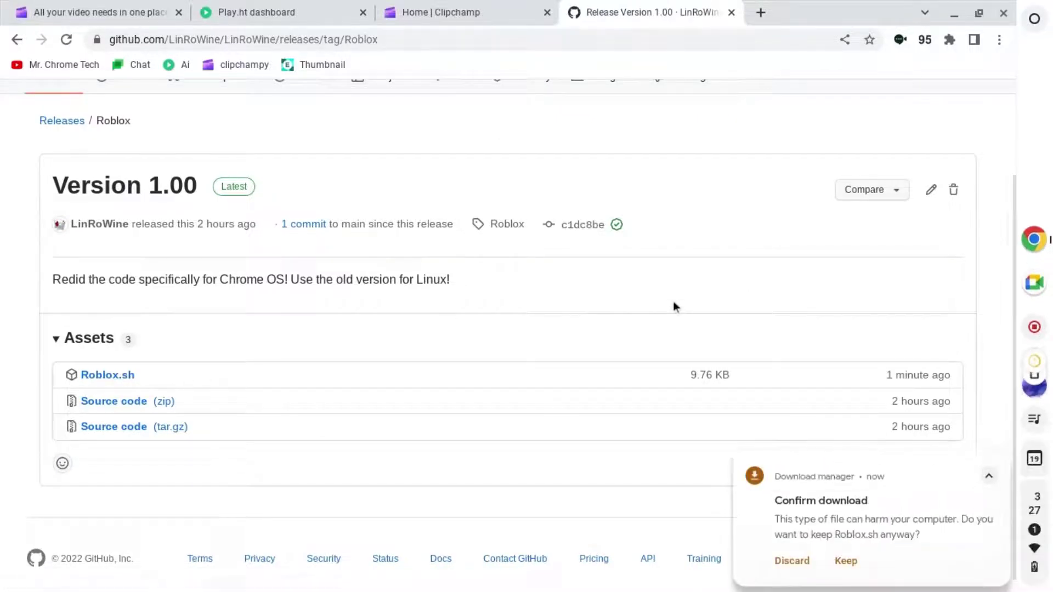
{"action": "left_click", "coordinate": [846, 561]}
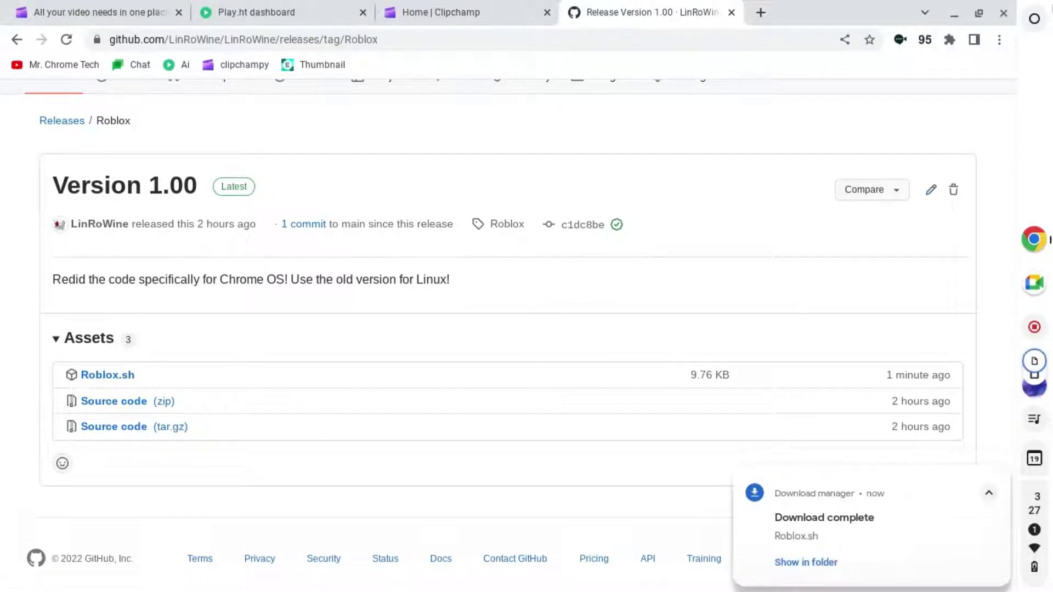
{"action": "key", "text": "super"}
Create a 'Roblox Installation' folder in Downloads.
{"action": "left_click", "coordinate": [777, 181]}
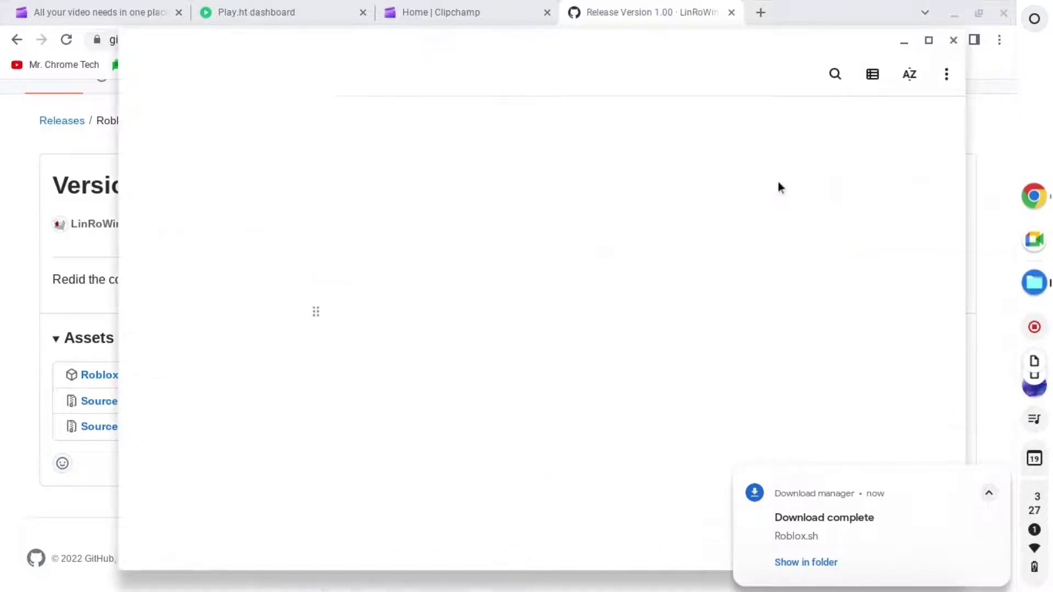
{"action": "double_click", "coordinate": [547, 179]}
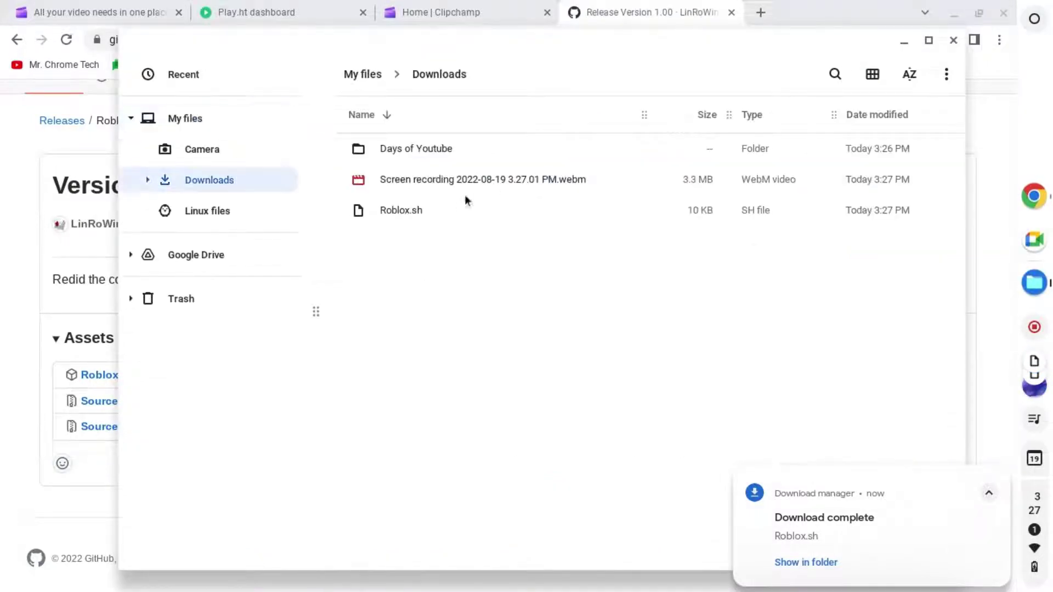
{"action": "right_click", "coordinate": [442, 236]}
{"action": "left_click", "coordinate": [467, 337]}
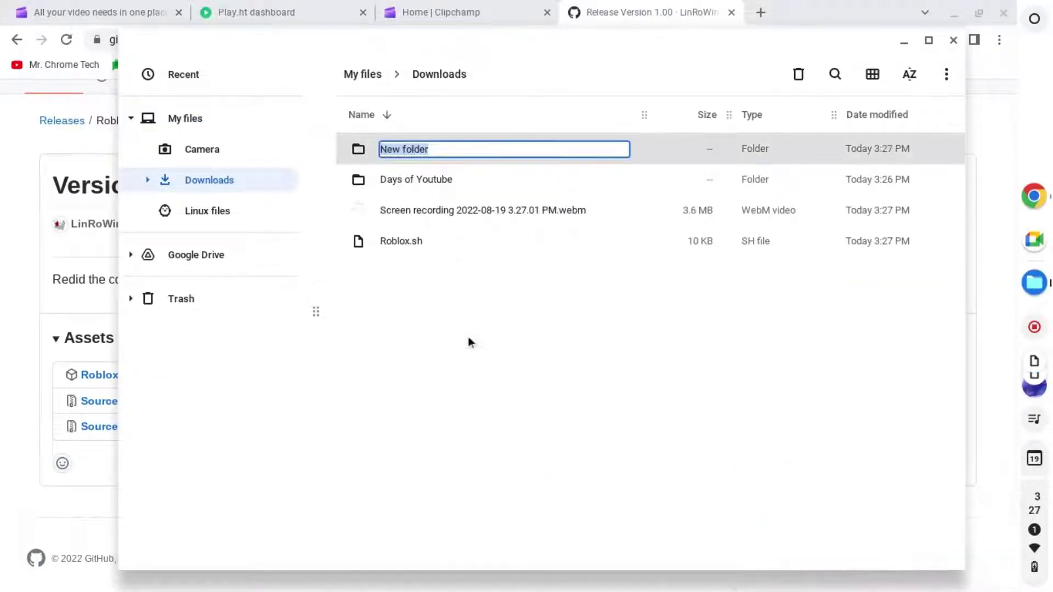
{"action": "type", "text": "Roblox Insta"}
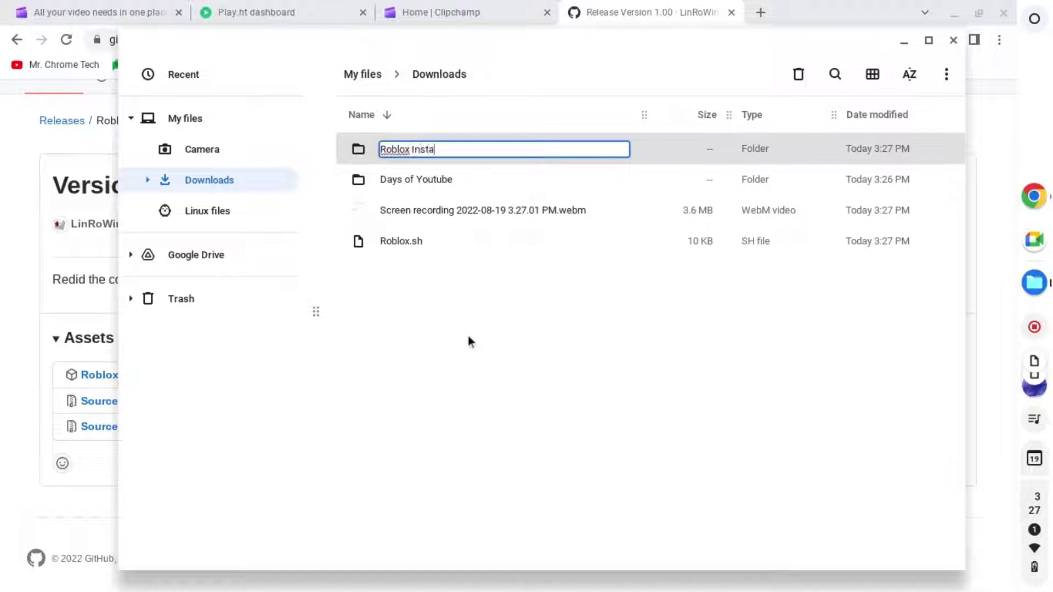
{"action": "type", "text": "llation"}
{"action": "key", "text": "Return"}
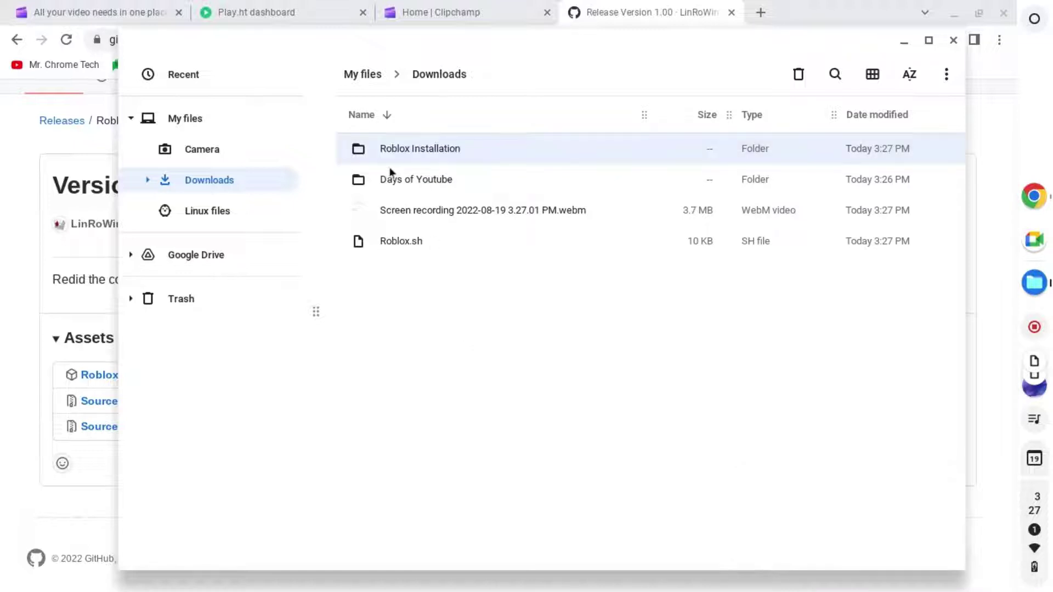
Move Roblox.sh into 'Roblox Installation' and copy that folder into Linux files.
{"action": "left_click_drag", "start_coordinate": [399, 241], "coordinate": [418, 148]}
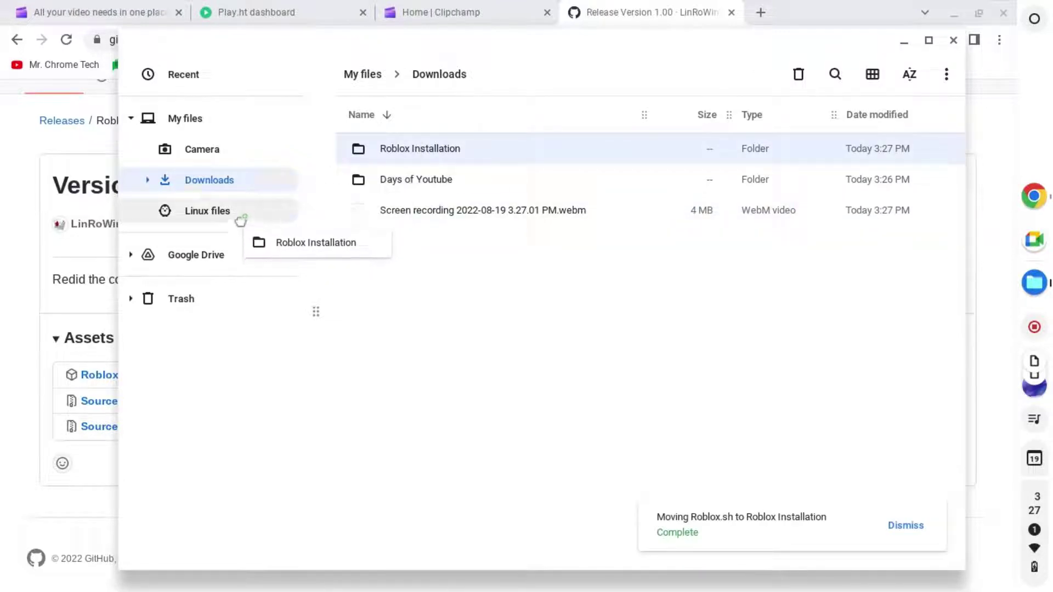
{"action": "left_click_drag", "start_coordinate": [419, 148], "coordinate": [239, 216]}
{"action": "left_click", "coordinate": [208, 211]}
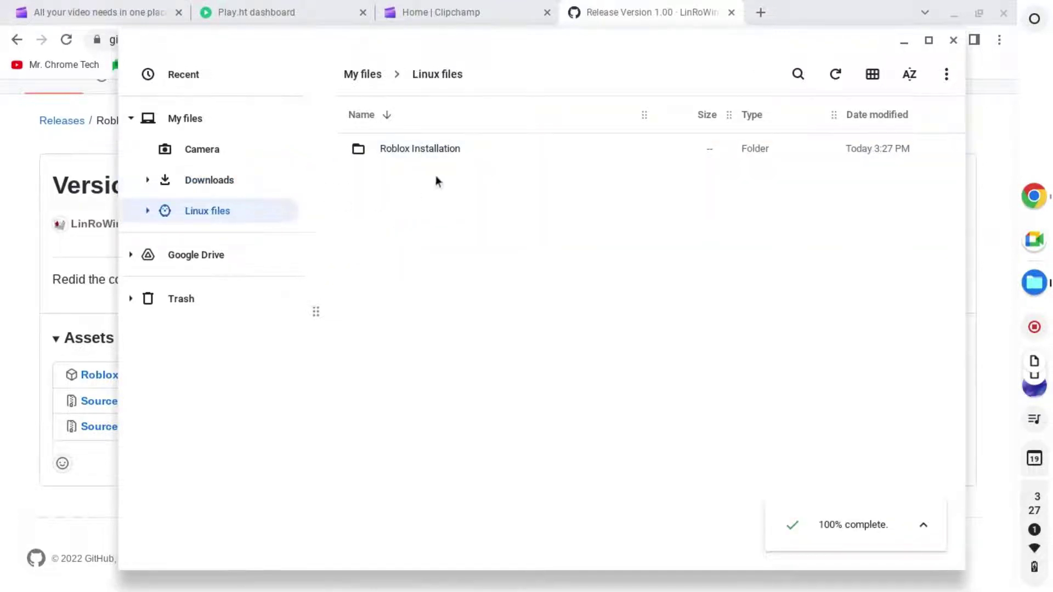
{"action": "right_click", "coordinate": [408, 149]}
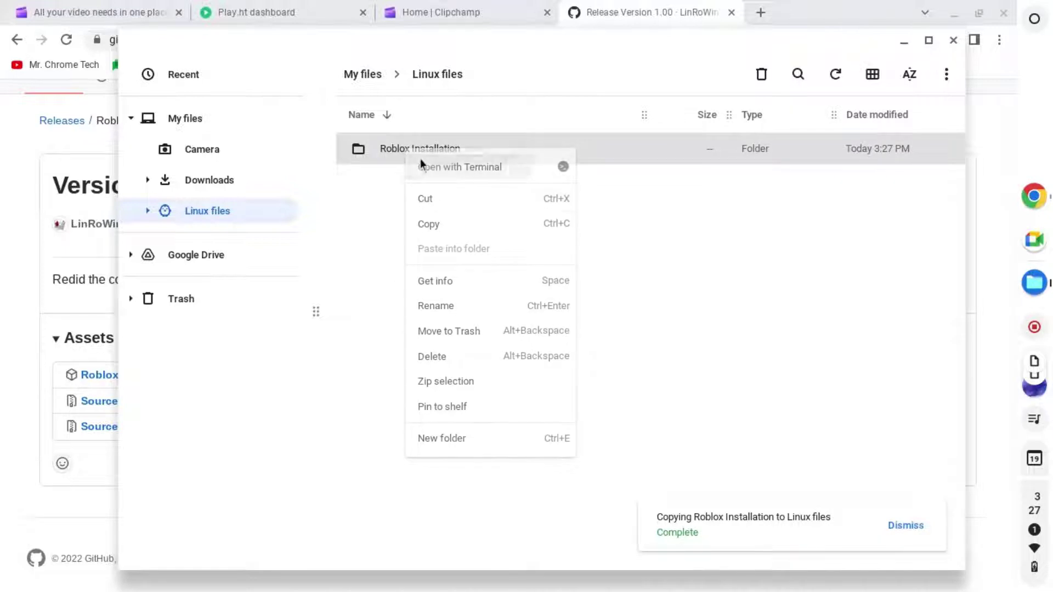
Run 'bash Roblox.sh' in the Roblox Installation folder and choose option 1, Install Roblox.
{"action": "left_click", "coordinate": [421, 159]}
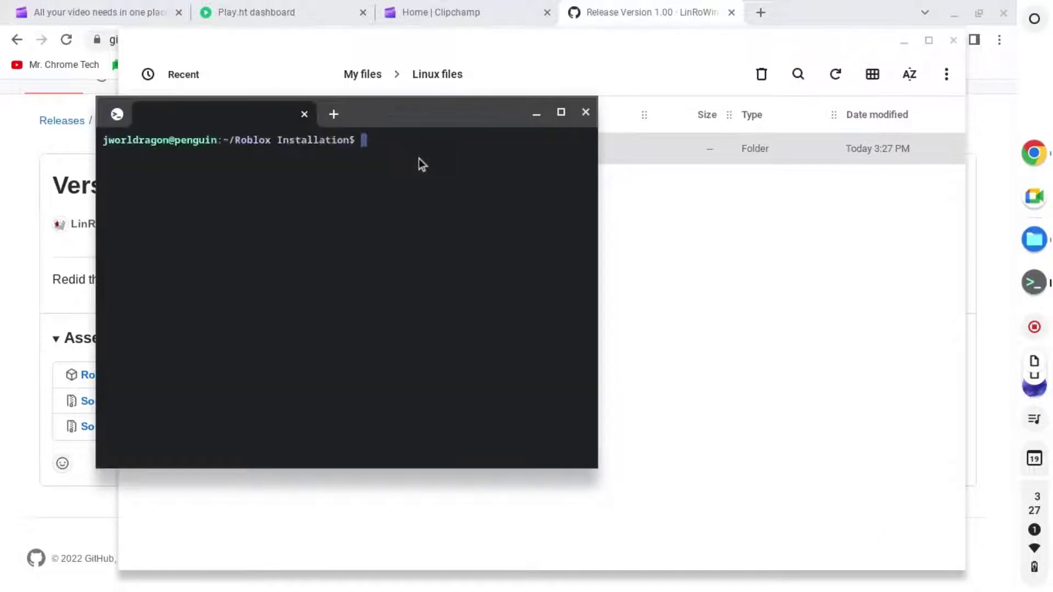
{"action": "type", "text": "bash Roblox.sh"}
{"action": "key", "text": "Return"}
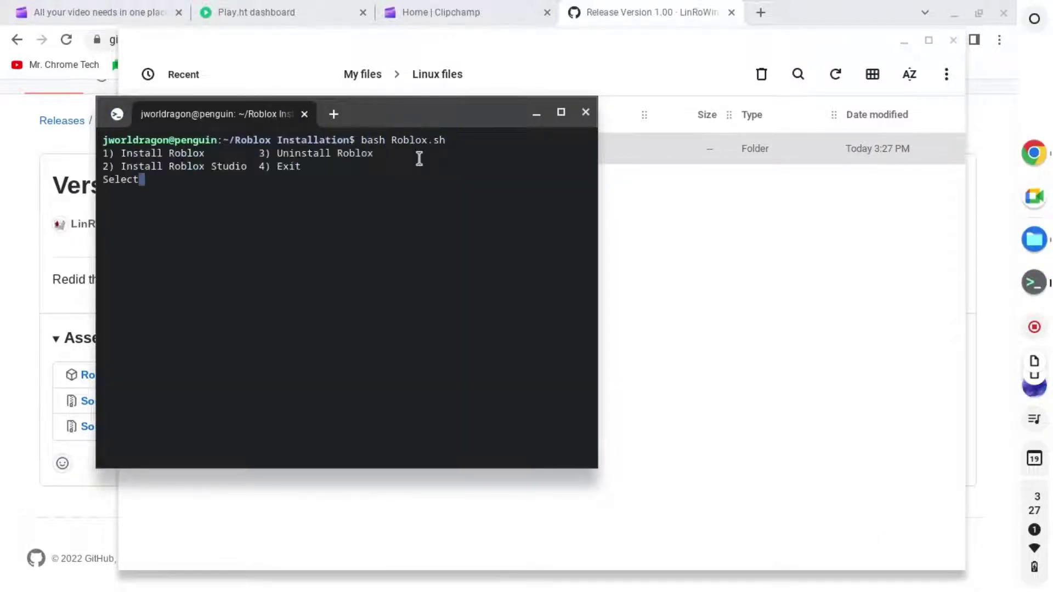
{"action": "type", "text": "1"}
{"action": "key", "text": "Return"}
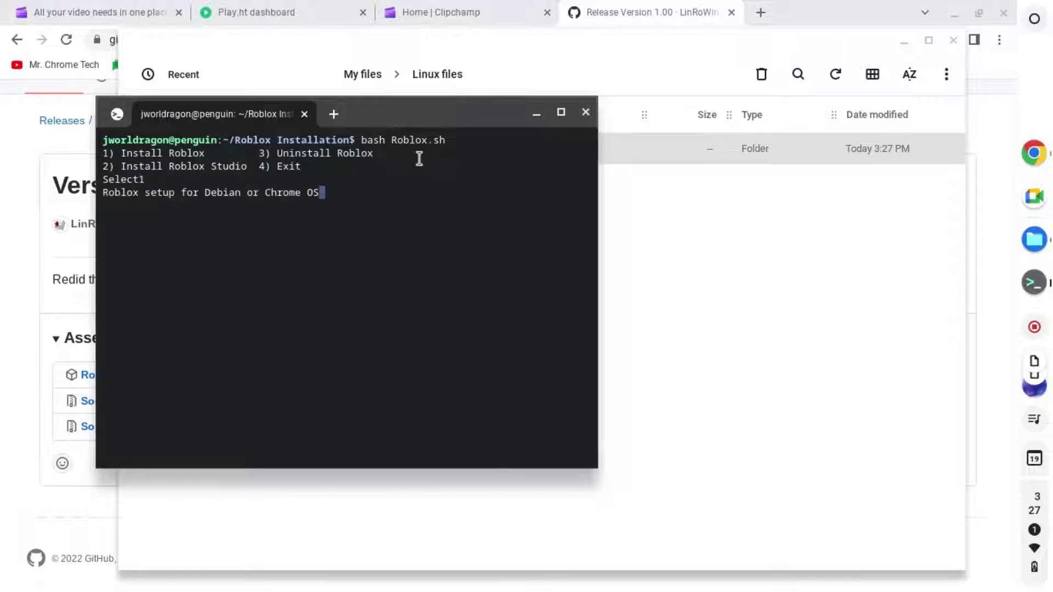
{"action": "key", "text": "Return"}
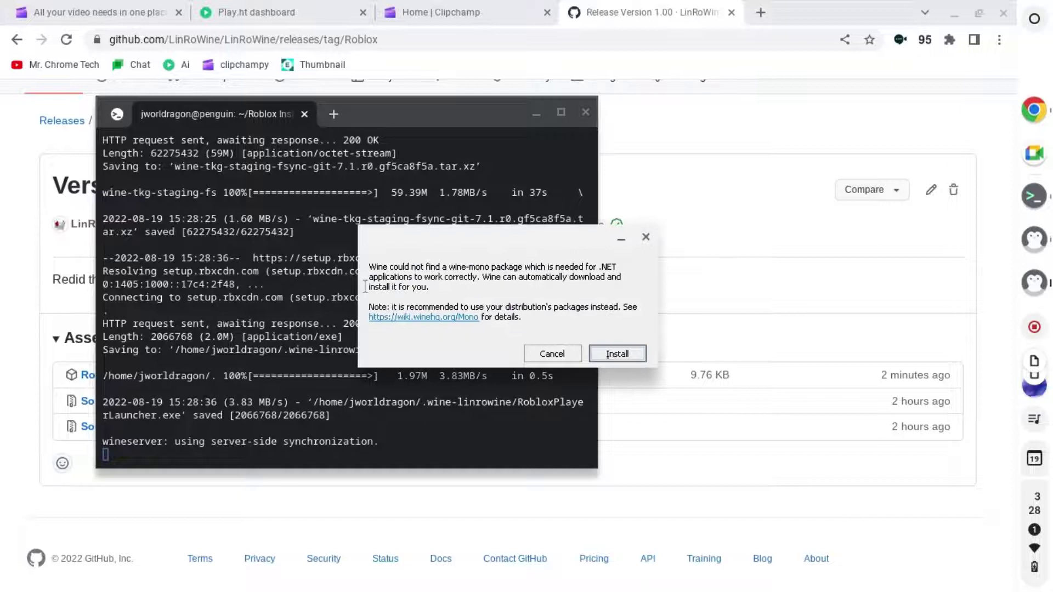
Install Wine Mono, acknowledge the Roblox install, select API 3 (DirectX11), and install DXVK.
{"action": "left_click", "coordinate": [609, 354]}
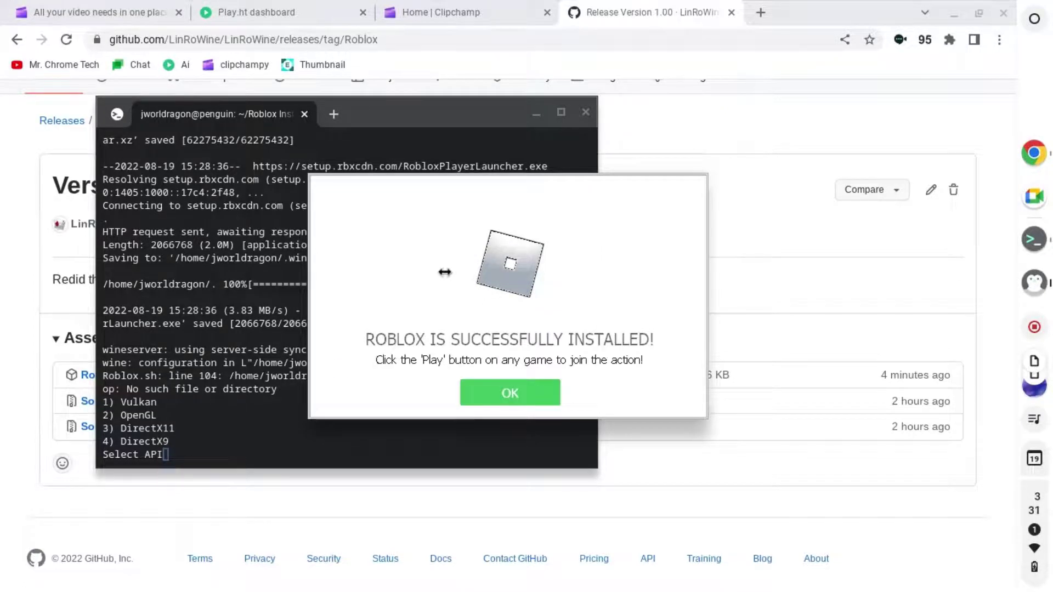
{"action": "left_click", "coordinate": [510, 394]}
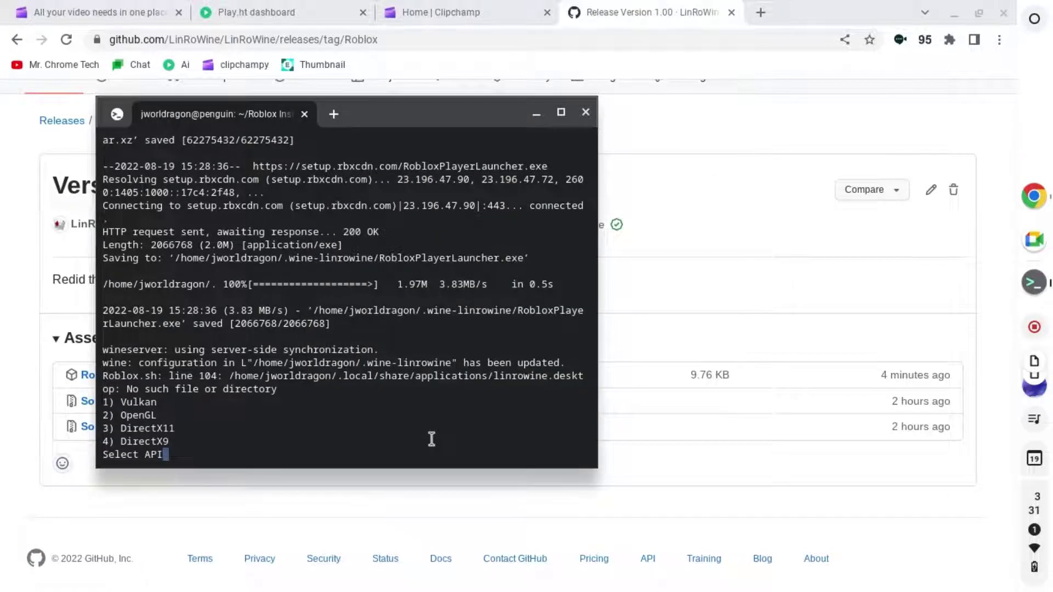
{"action": "type", "text": "3"}
{"action": "key", "text": "Return"}
{"action": "type", "text": "y"}
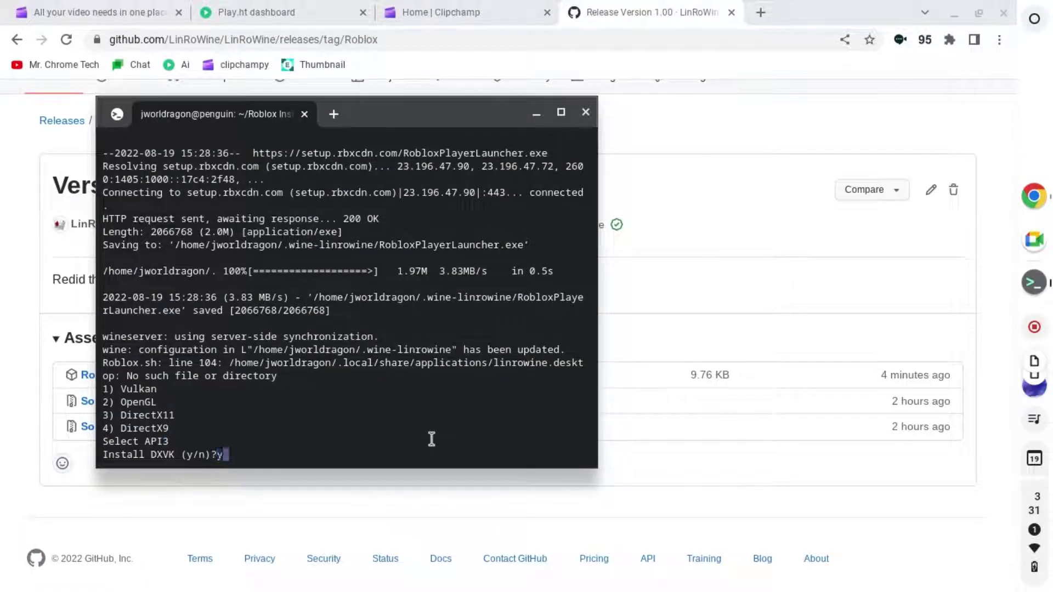
{"action": "key", "text": "Return"}
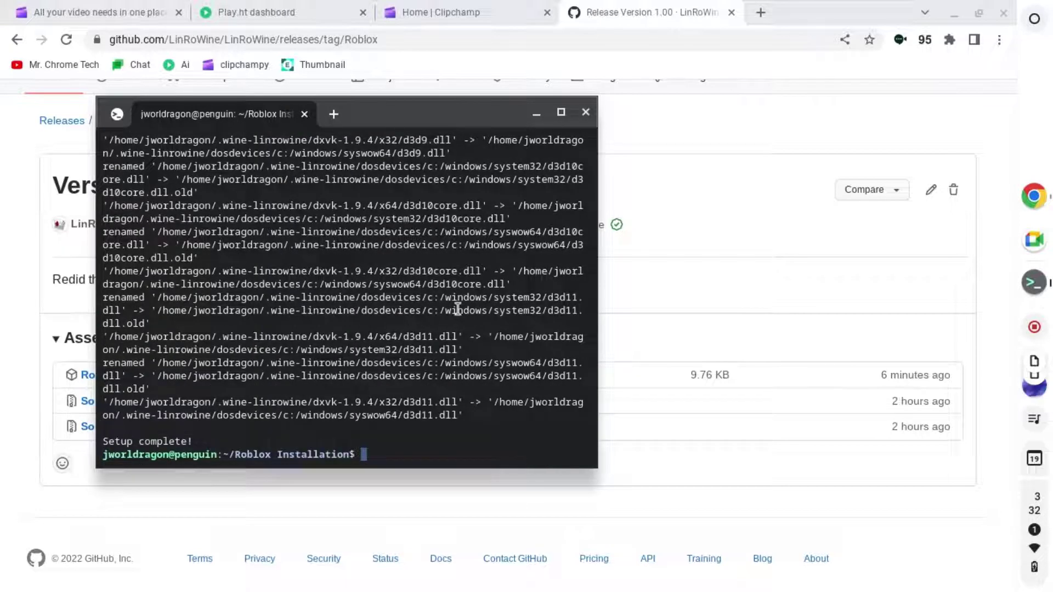
Install Firefox ESR with 'sudo apt install firefox-esr' in a new terminal tab.
{"action": "left_click", "coordinate": [333, 114]}
{"action": "left_click", "coordinate": [219, 149]}
{"action": "type", "text": "sudo apt install firefox-esr"}
{"action": "key", "text": "Return"}
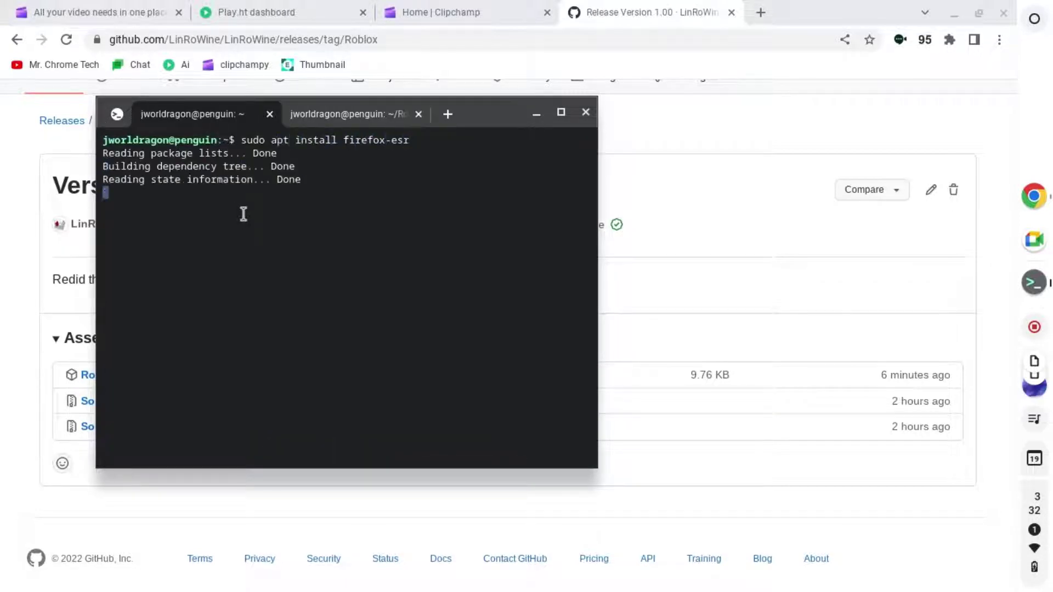
{"action": "type", "text": "y"}
{"action": "key", "text": "Return"}
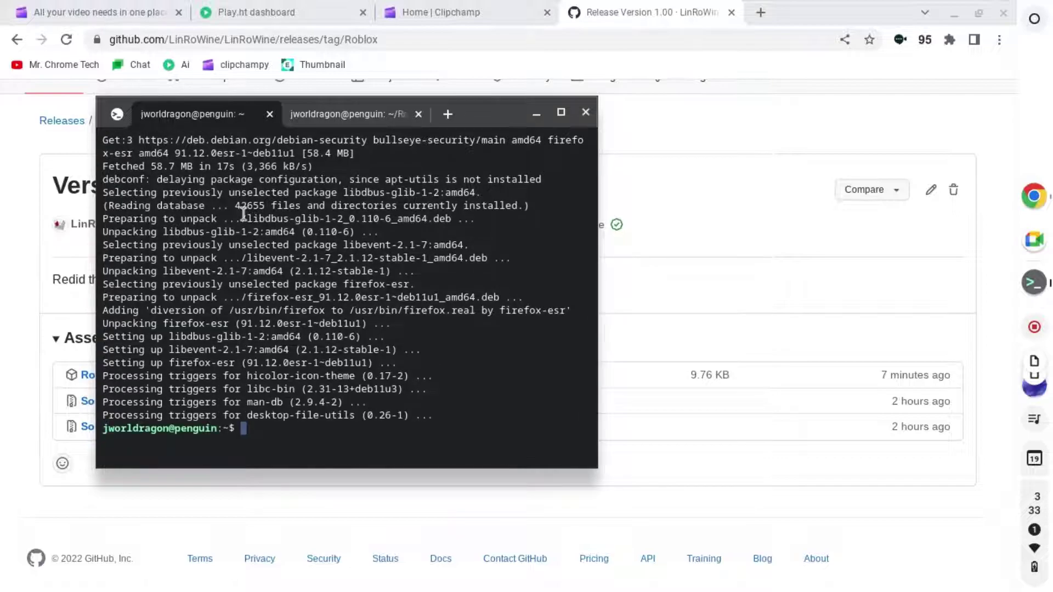
Close the terminal and dismiss the app launcher.
{"action": "key", "text": "ctrl+shift+w"}
{"action": "left_click", "coordinate": [480, 200]}
{"action": "key", "text": "super"}
{"action": "scroll", "coordinate": [767, 312], "scroll_direction": "up", "scroll_amount": 2}
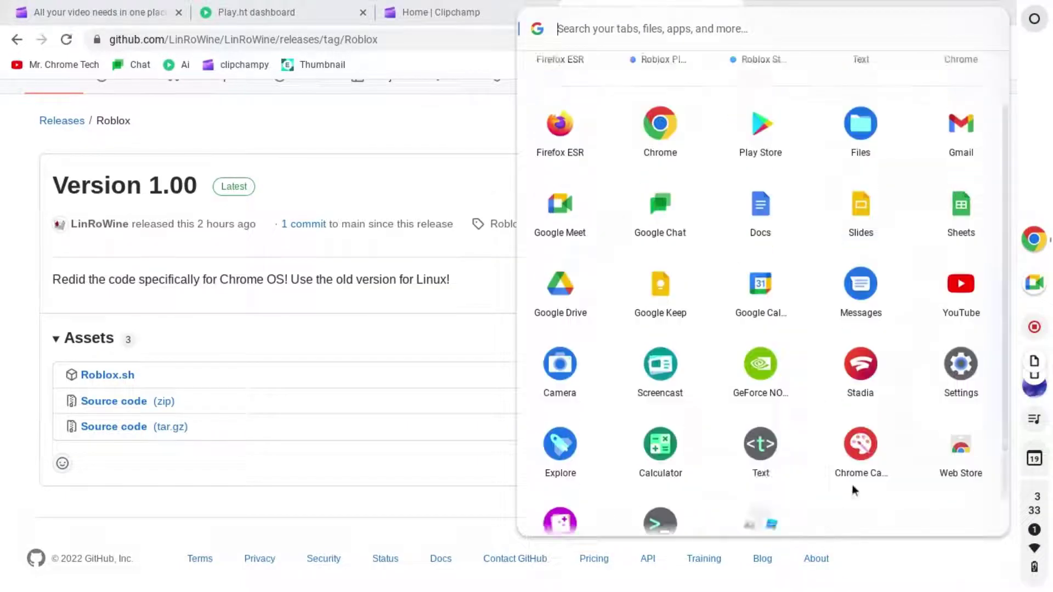
{"action": "key", "text": "super"}
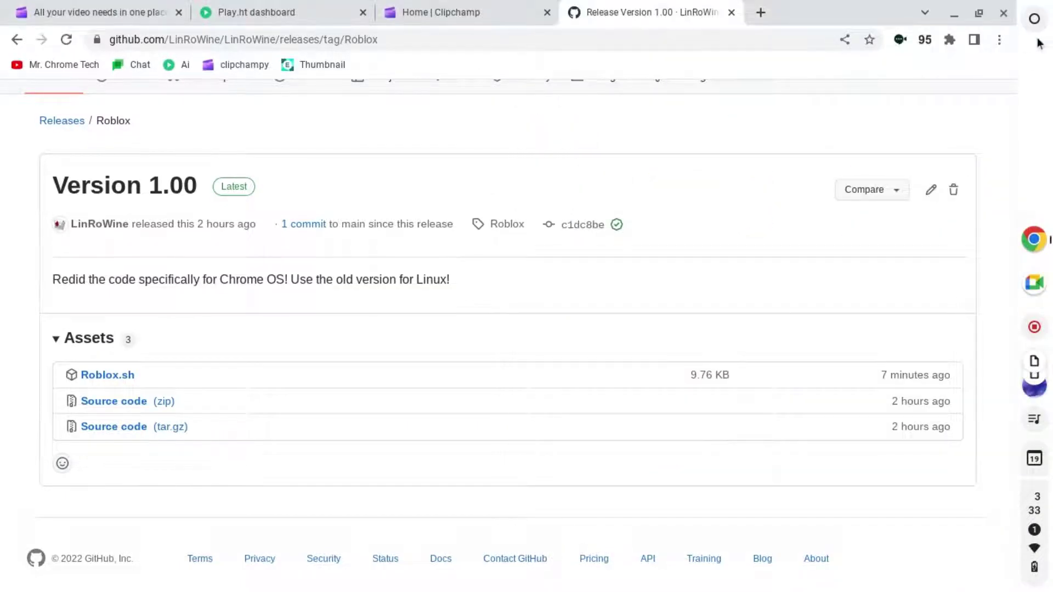
Open Files at the Linux files folder.
{"action": "left_click", "coordinate": [1035, 45]}
{"action": "left_click", "coordinate": [860, 83]}
{"action": "left_click", "coordinate": [209, 179]}
{"action": "left_click", "coordinate": [208, 210]}
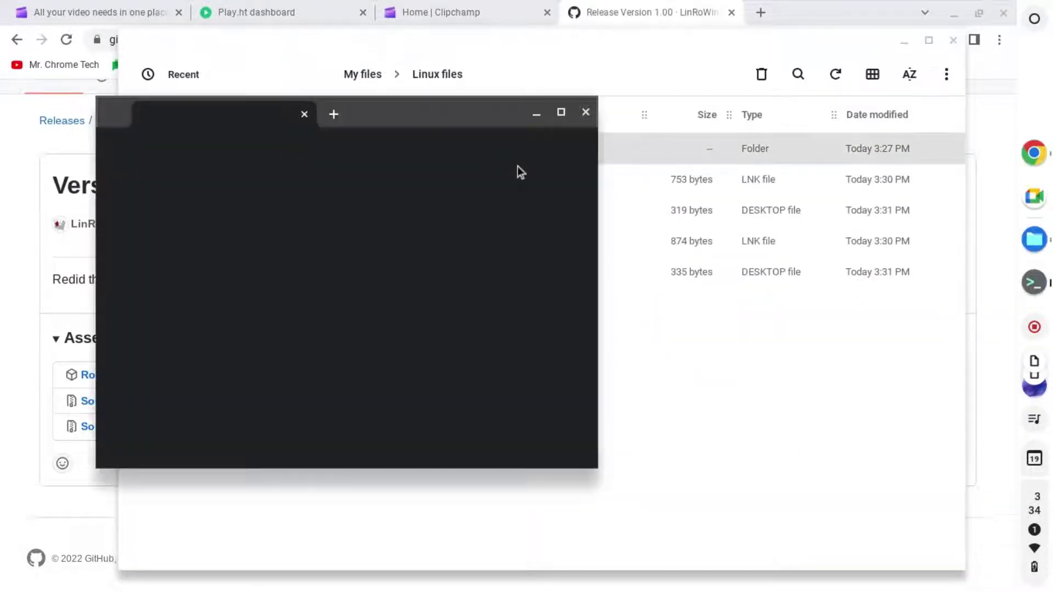
{"action": "type", "text": "bash Roblox.sh"}
Rerun bash Roblox.sh with option 1 and API 1 (Vulkan).
{"action": "key", "text": "Return"}
{"action": "type", "text": "1"}
{"action": "key", "text": "Return"}
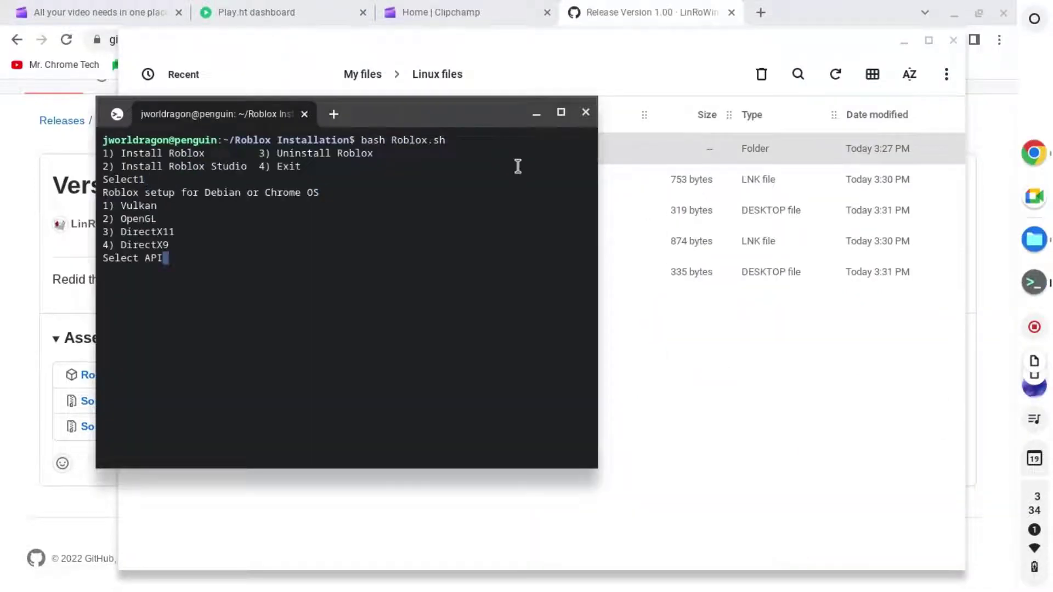
{"action": "type", "text": "1"}
{"action": "key", "text": "Return"}
{"action": "key", "text": "super"}
{"action": "key", "text": "super"}
{"action": "type", "text": "bash Roblox.sh"}
Rerun the script with option 1 and API 2 (OpenGL).
{"action": "key", "text": "Return"}
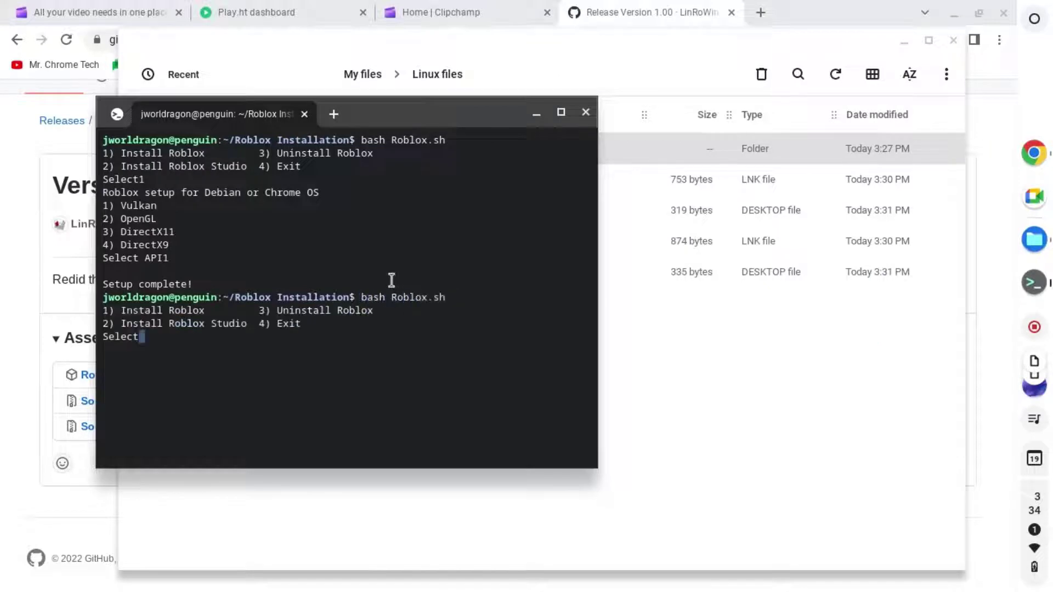
{"action": "type", "text": "1"}
{"action": "key", "text": "Return"}
{"action": "type", "text": "2"}
{"action": "key", "text": "Return"}
{"action": "type", "text": "bash R"}
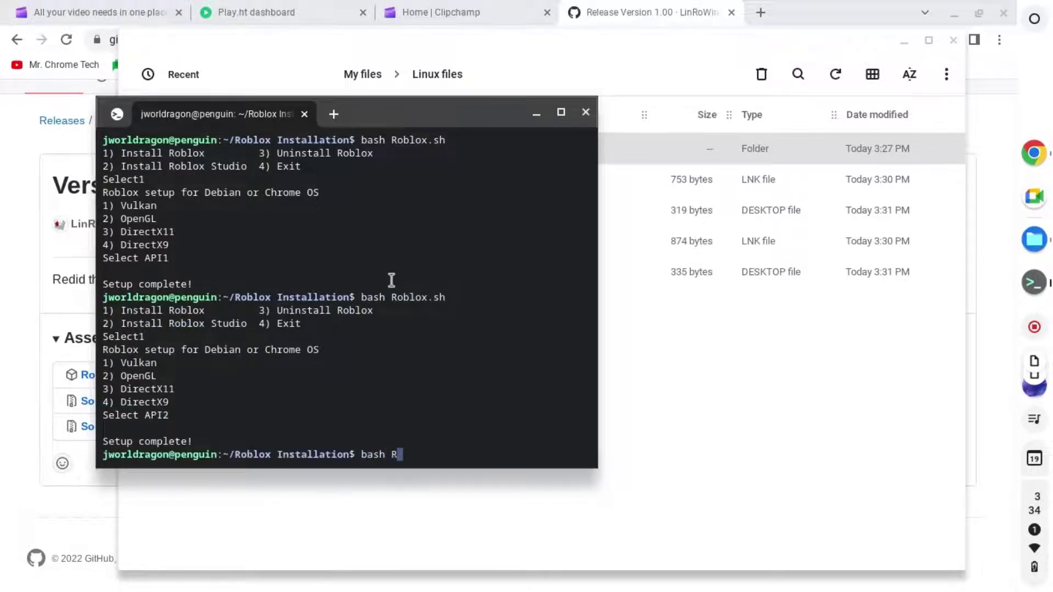
{"action": "type", "text": "oblox.sh"}
Rerun with option 1 and API 3 (DirectX11), remove DXVK, and close the terminal.
{"action": "key", "text": "Return"}
{"action": "type", "text": "1"}
{"action": "key", "text": "Return"}
{"action": "type", "text": "3 y"}
{"action": "key", "text": "Return"}
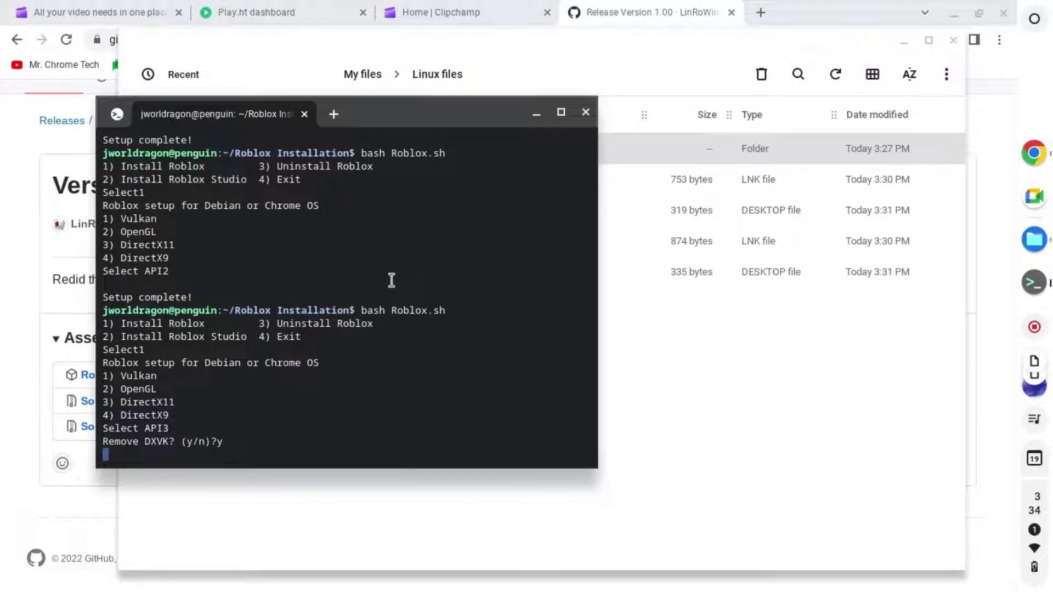
{"action": "key", "text": "super"}
{"action": "left_click", "coordinate": [757, 411]}
{"action": "left_click", "coordinate": [729, 448]}
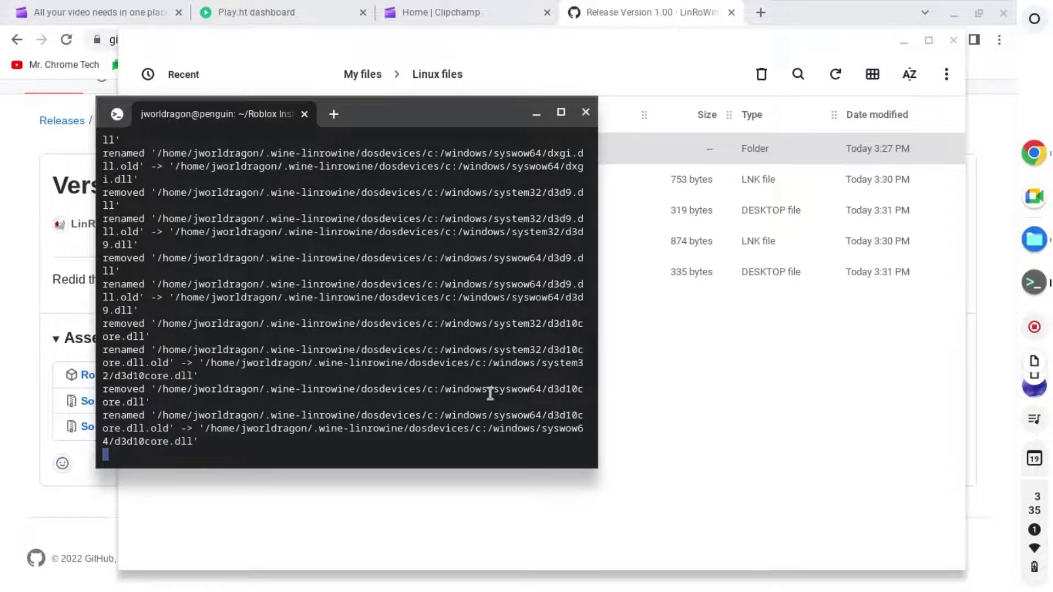
{"action": "left_click", "coordinate": [584, 113]}
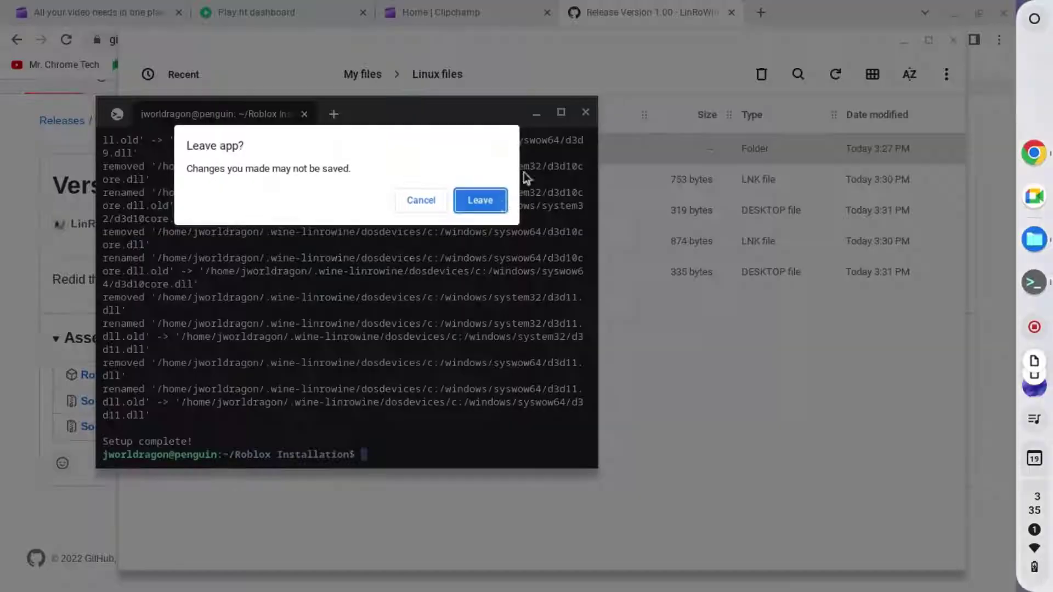
{"action": "left_click", "coordinate": [482, 202]}
Show hidden files in Linux files and open the .wine-linrowine folder.
{"action": "left_click", "coordinate": [946, 74]}
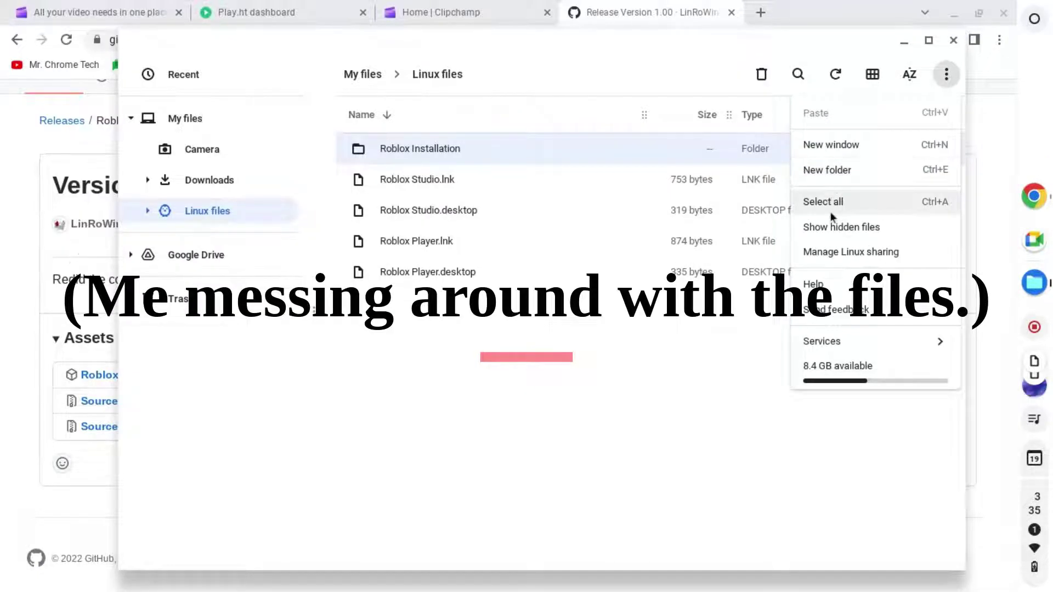
{"action": "left_click", "coordinate": [833, 227]}
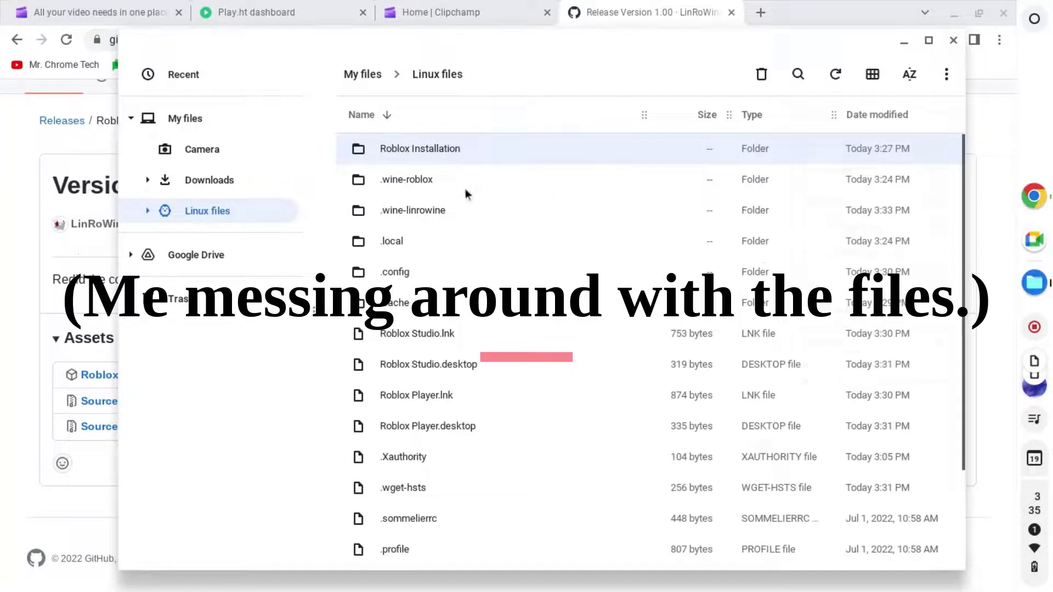
{"action": "left_click", "coordinate": [458, 211]}
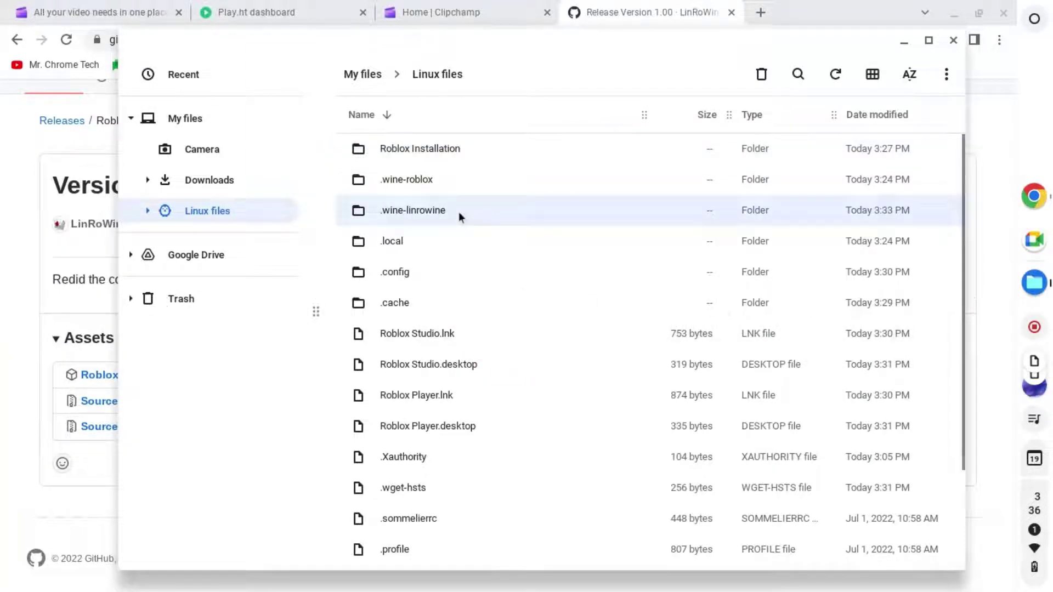
{"action": "double_click", "coordinate": [446, 209]}
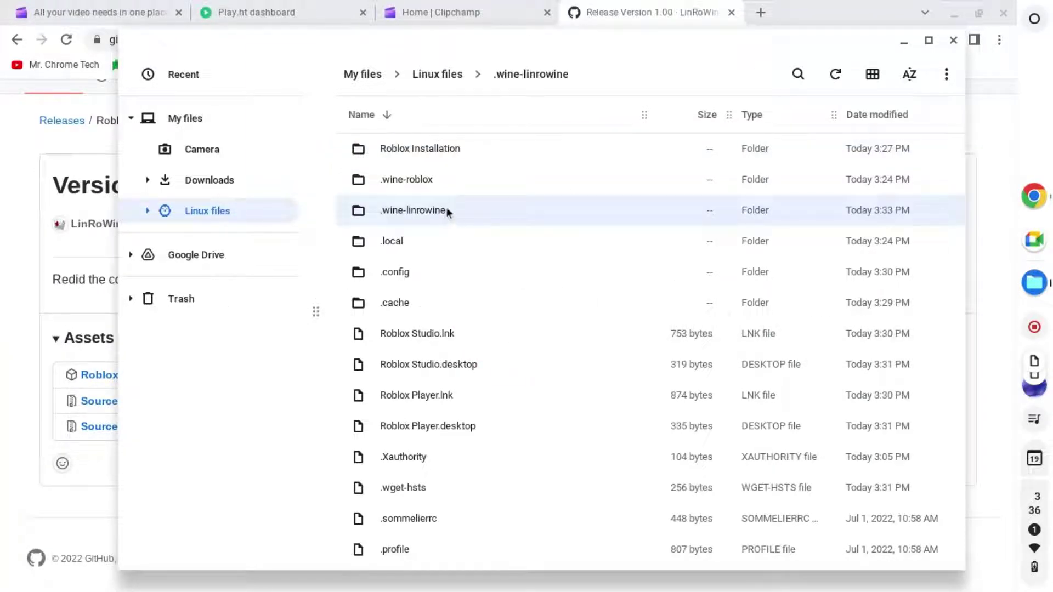